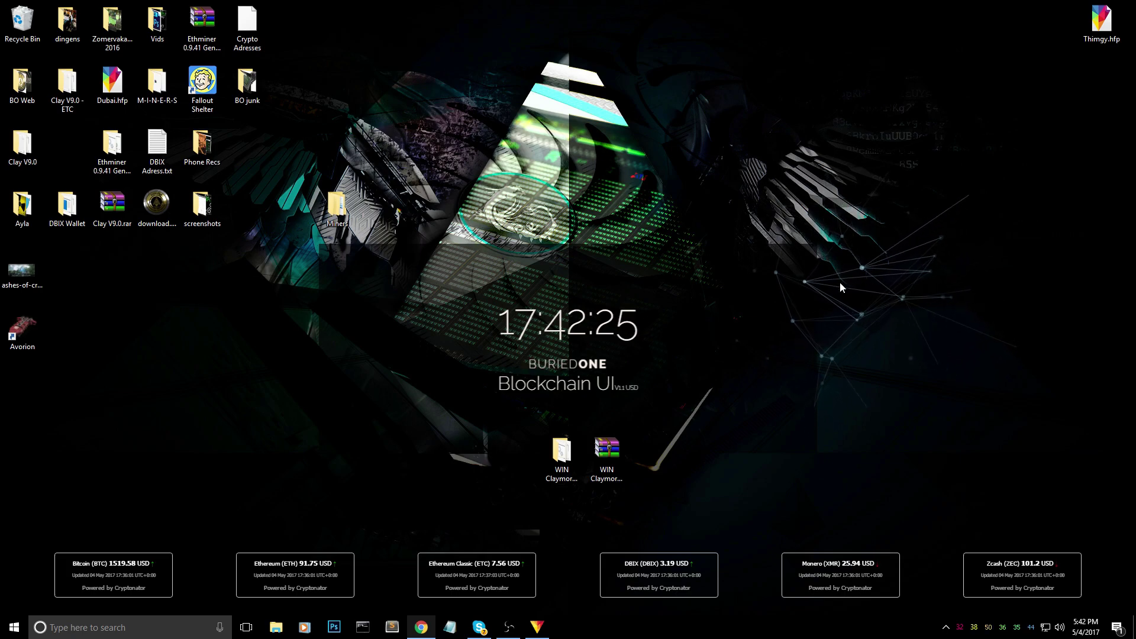
Open the WIN Claymore's Miner v9.3 Dubaicoin (DBIX) folder on the desktop and find its batch file.
left_click(606, 450)
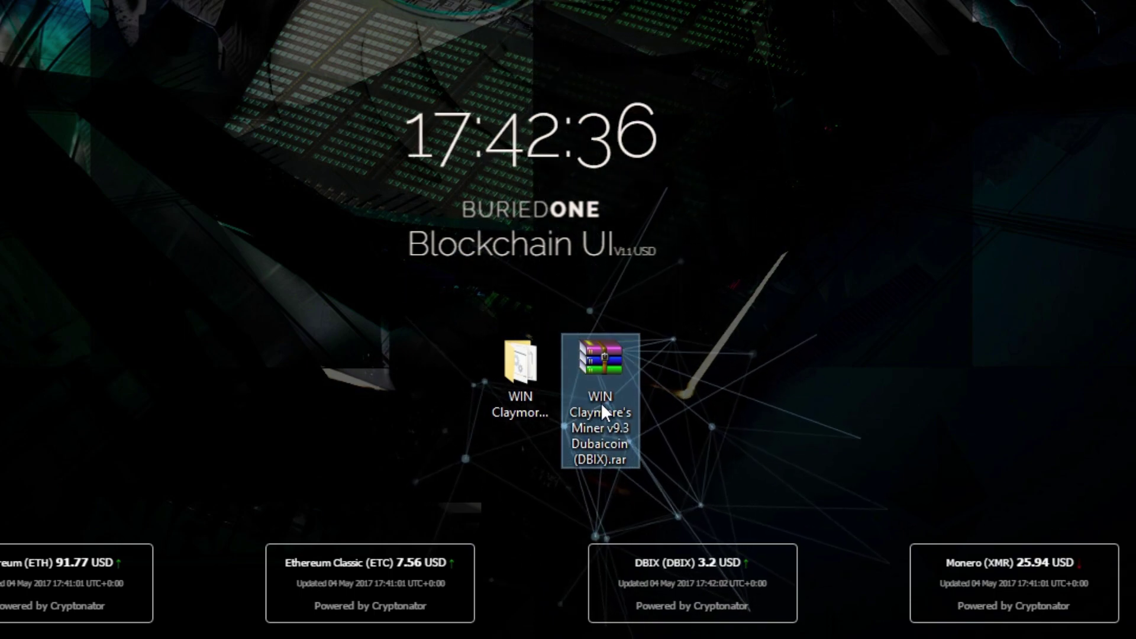
left_click(520, 382)
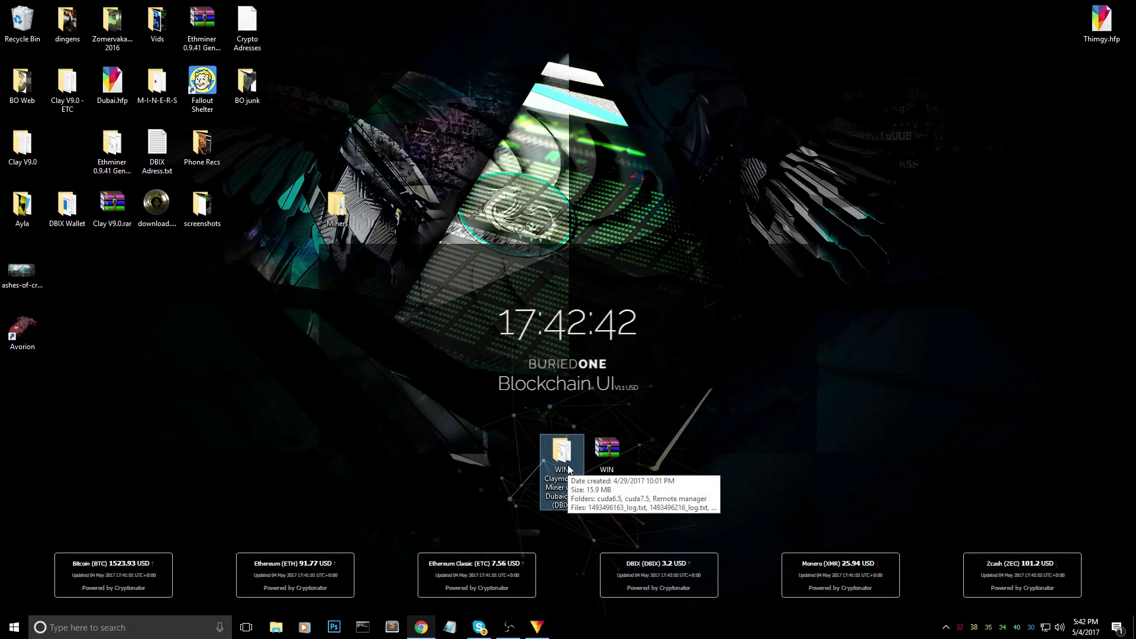
double_click(562, 456)
scroll(645, 332, "down", 5)
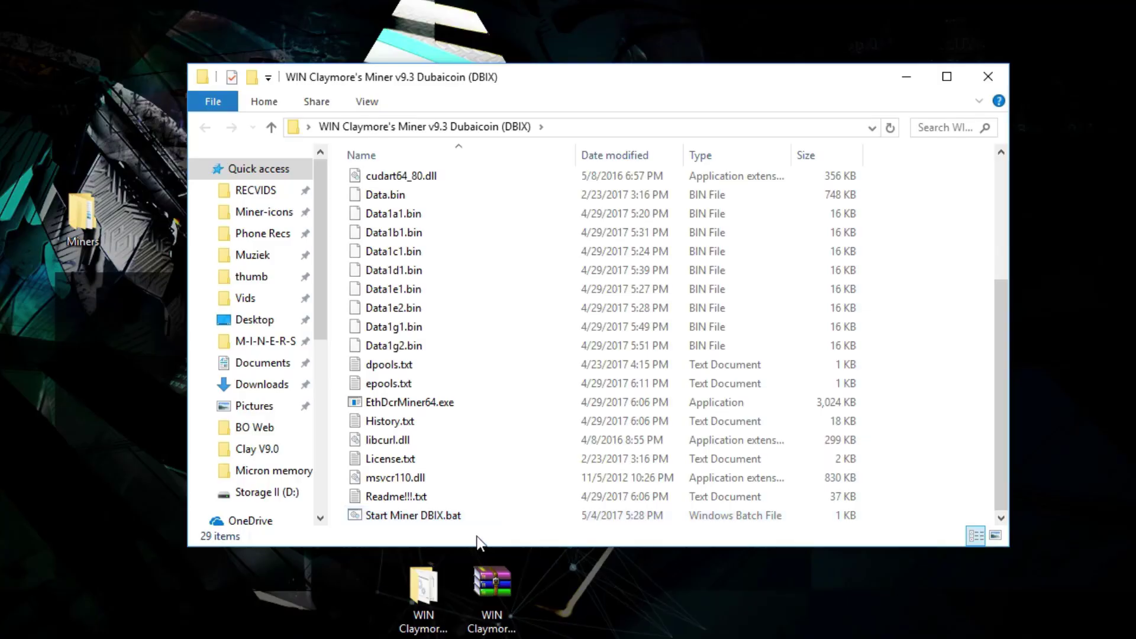
Open Start Miner DBIX.bat for editing in Notepad.
left_click(566, 409)
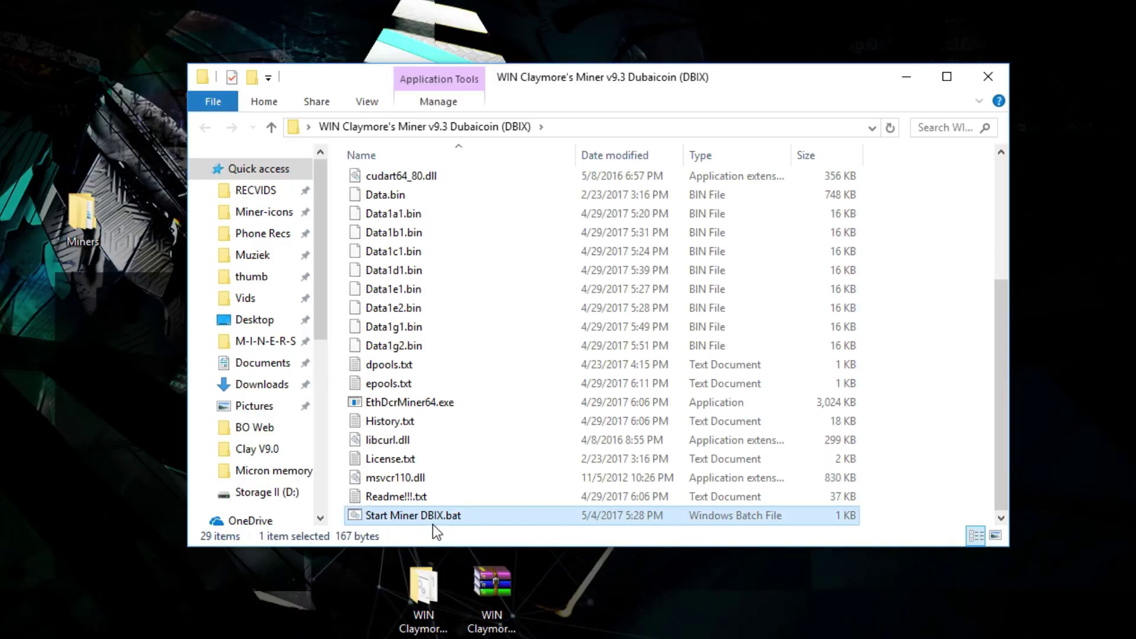
right_click(471, 517)
left_click(516, 156)
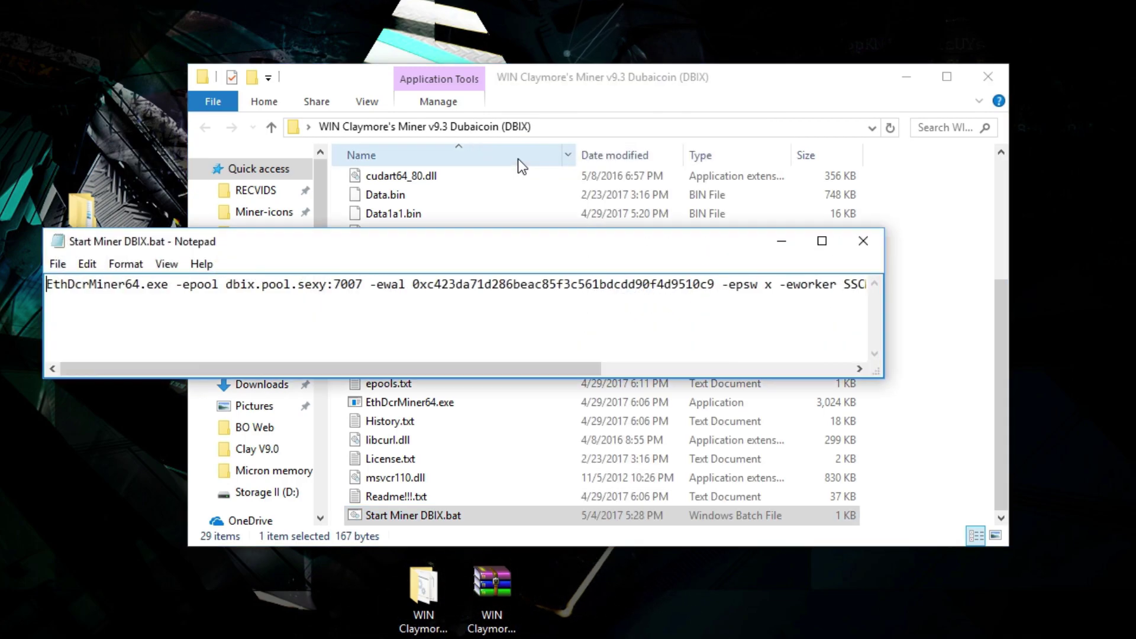
left_click_drag(485, 242, 506, 263)
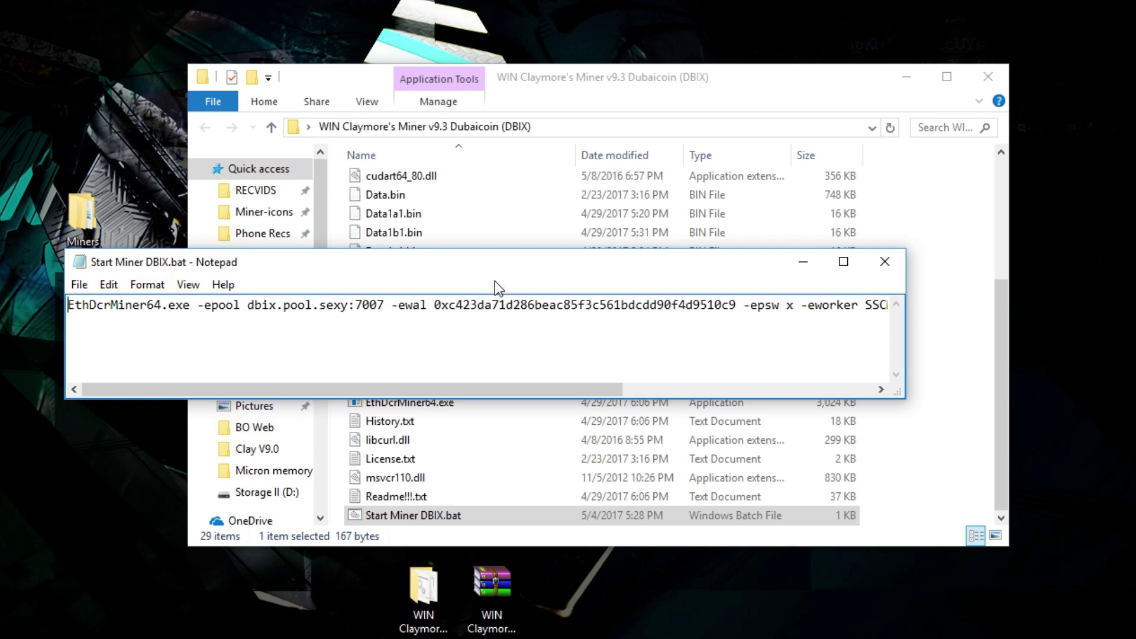
Copy the Dubaicoin deposit address from the Livecoin balance page in Chrome and paste it over the -ewal wallet address in the Notepad batch file.
left_click_drag(435, 304, 734, 308)
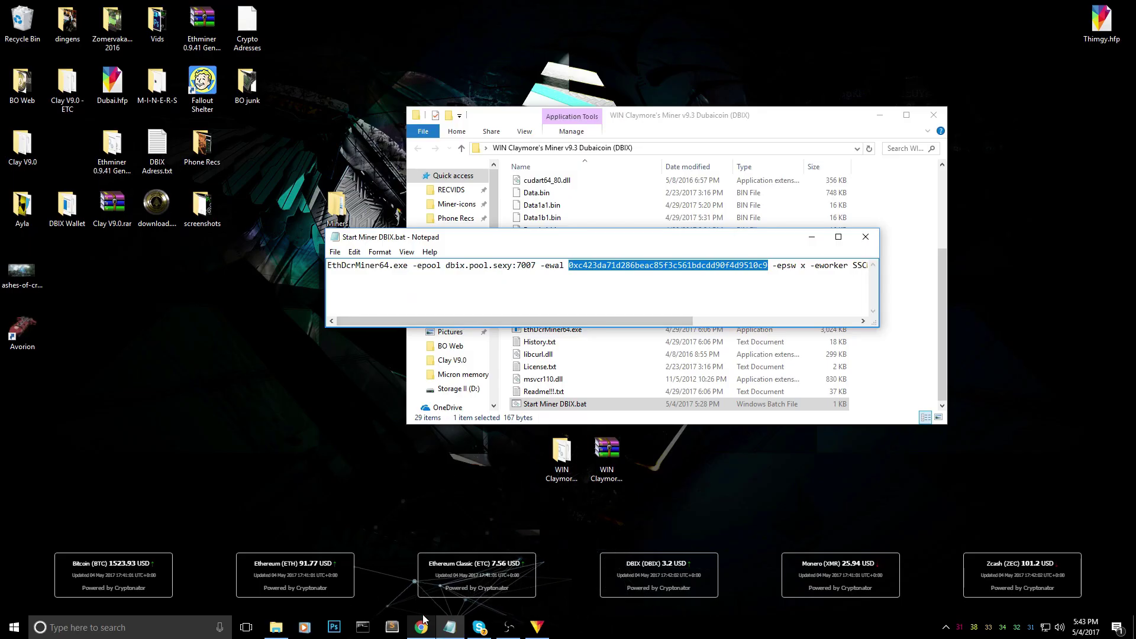
left_click(424, 621)
scroll(578, 474, "up", 2)
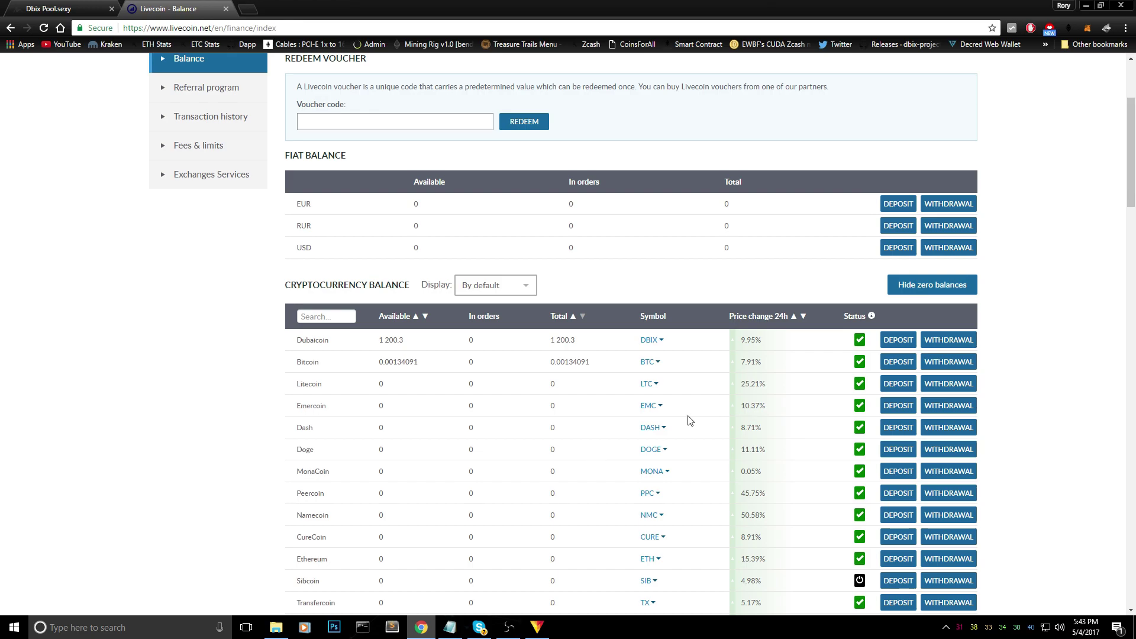
scroll(700, 398, "down", 1)
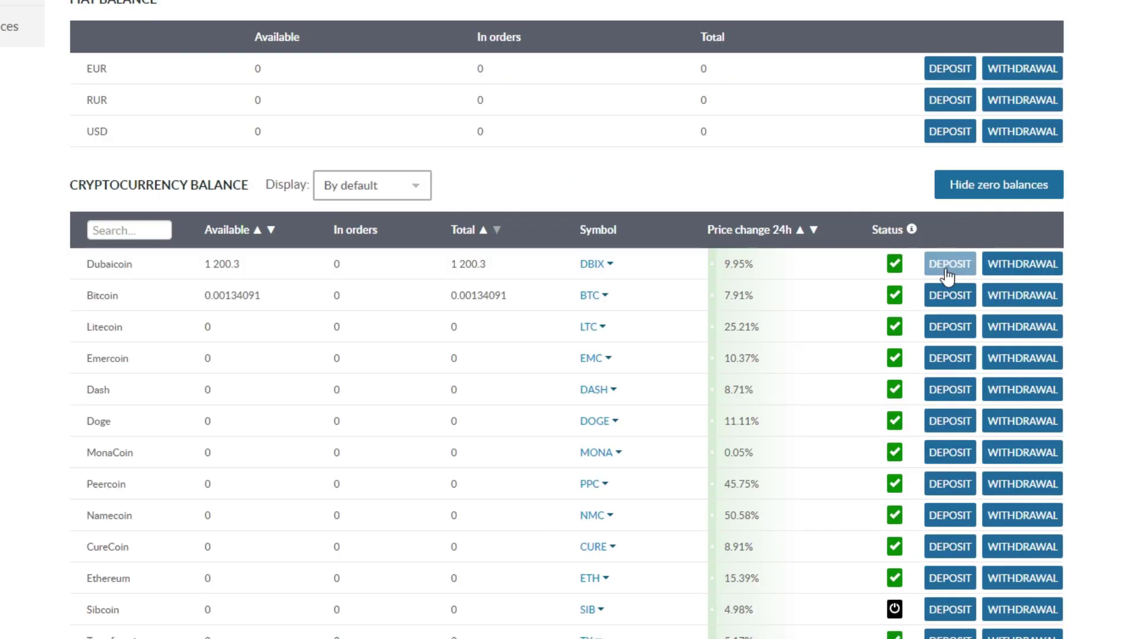
left_click(897, 282)
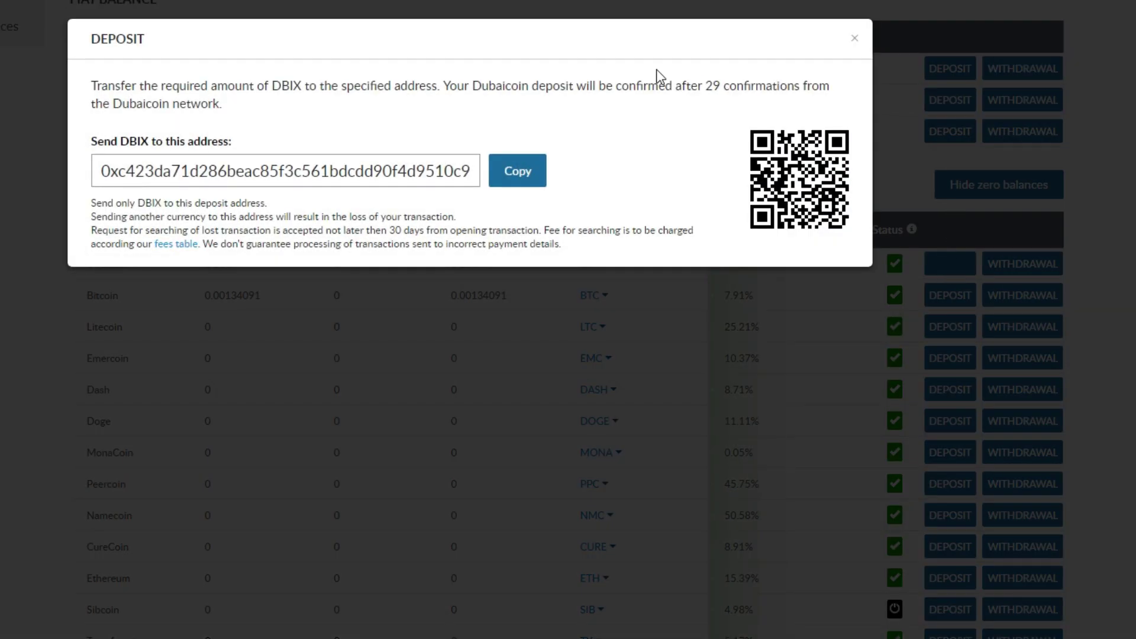
left_click(515, 172)
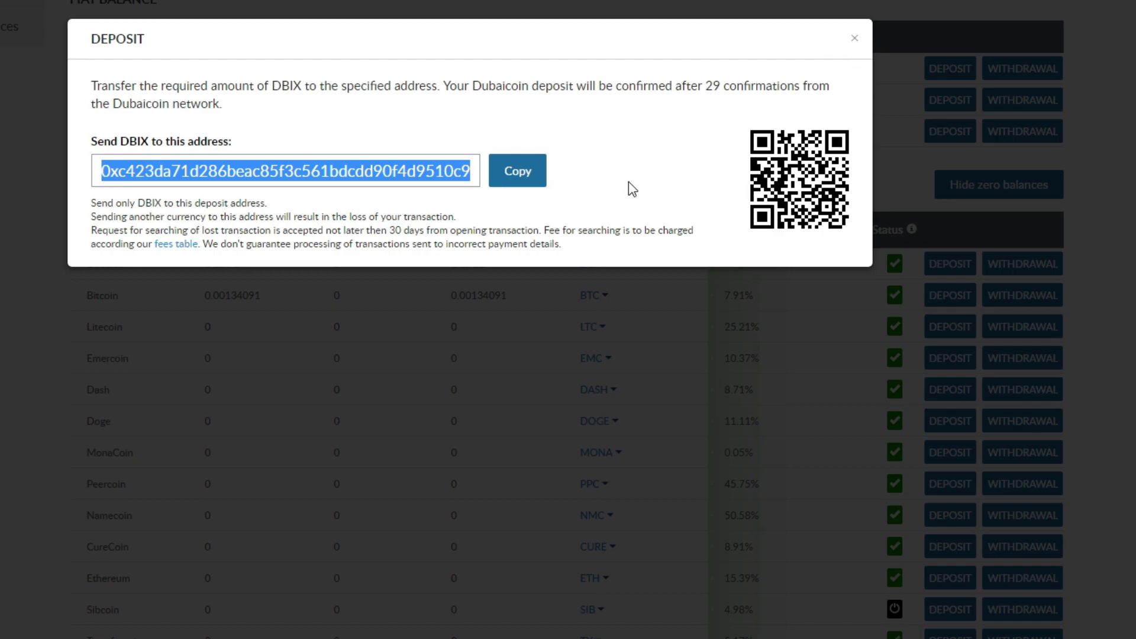
left_click(852, 38)
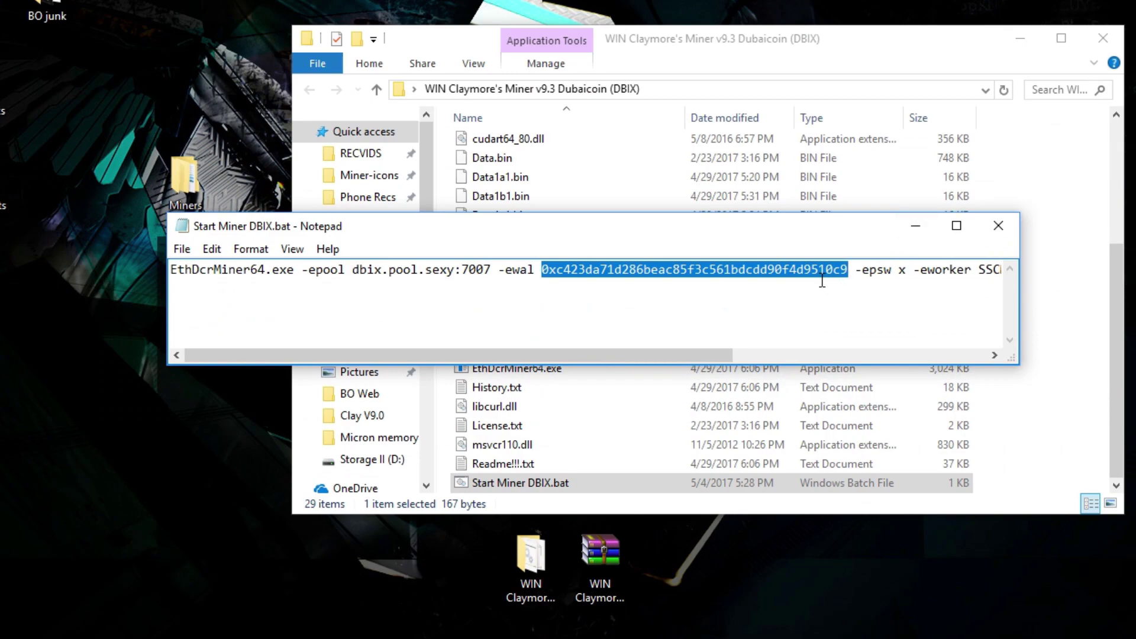
key("ctrl+v")
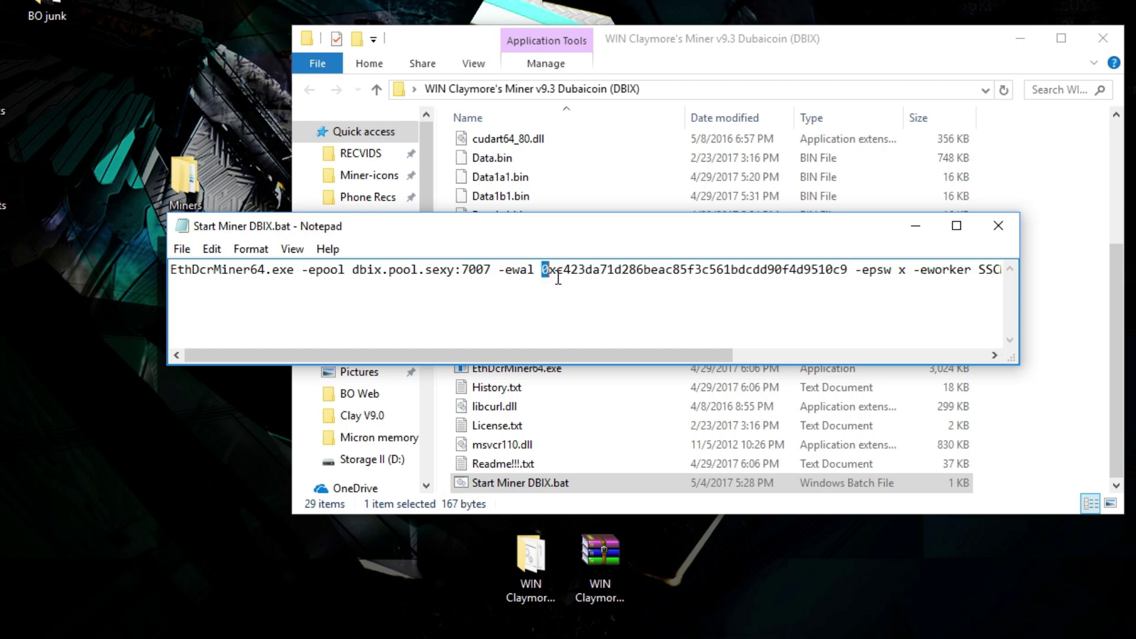
Review the wallet address, the -epool pool address, the -eworker name and the remaining options in the batch command.
left_click_drag(541, 271, 853, 278)
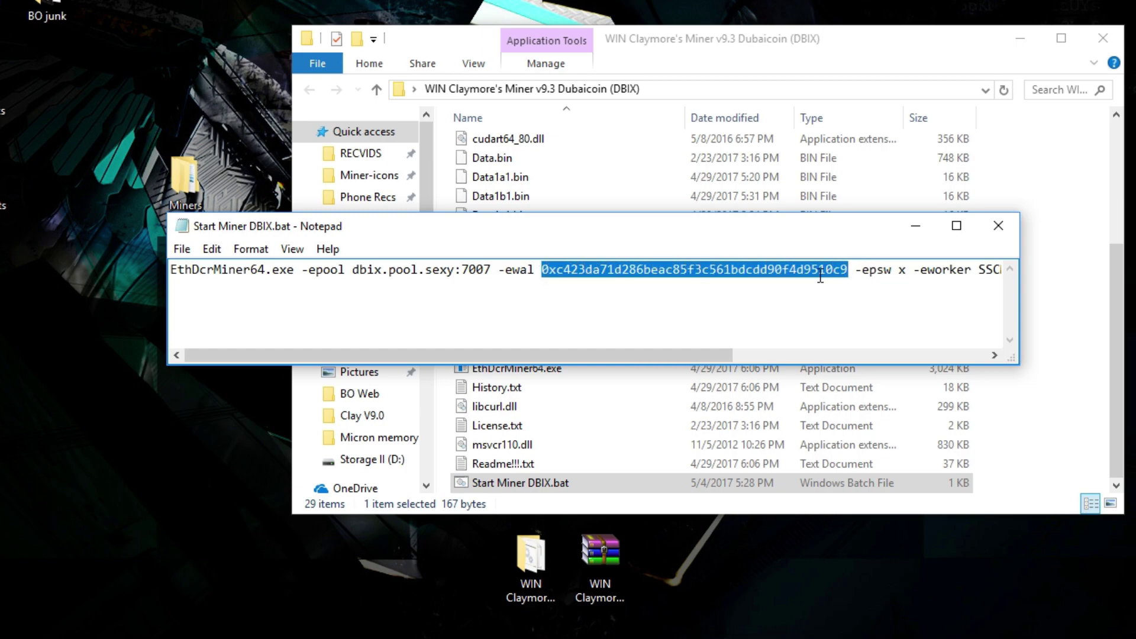
left_click_drag(493, 269, 356, 267)
left_click(381, 277)
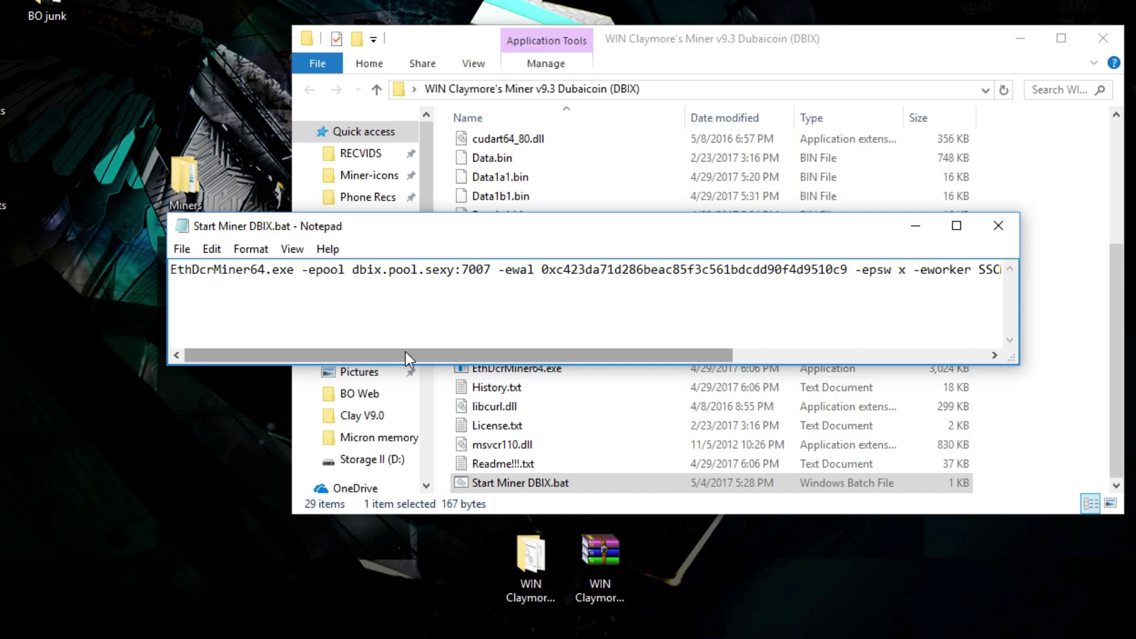
left_click_drag(406, 352, 659, 354)
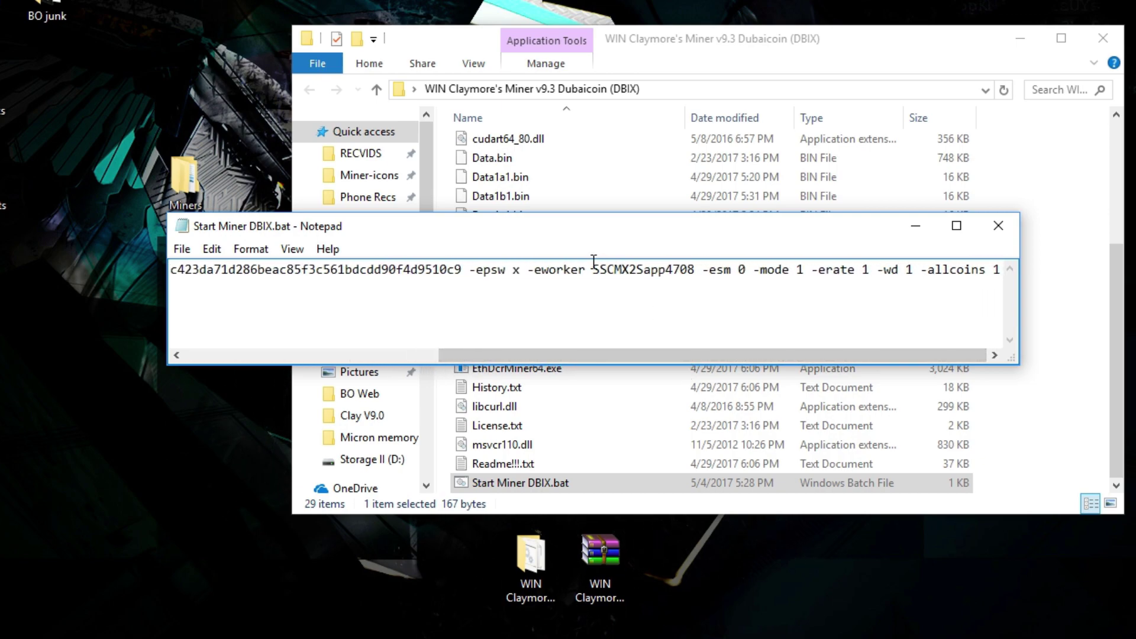
left_click_drag(592, 269, 673, 272)
left_click(673, 273)
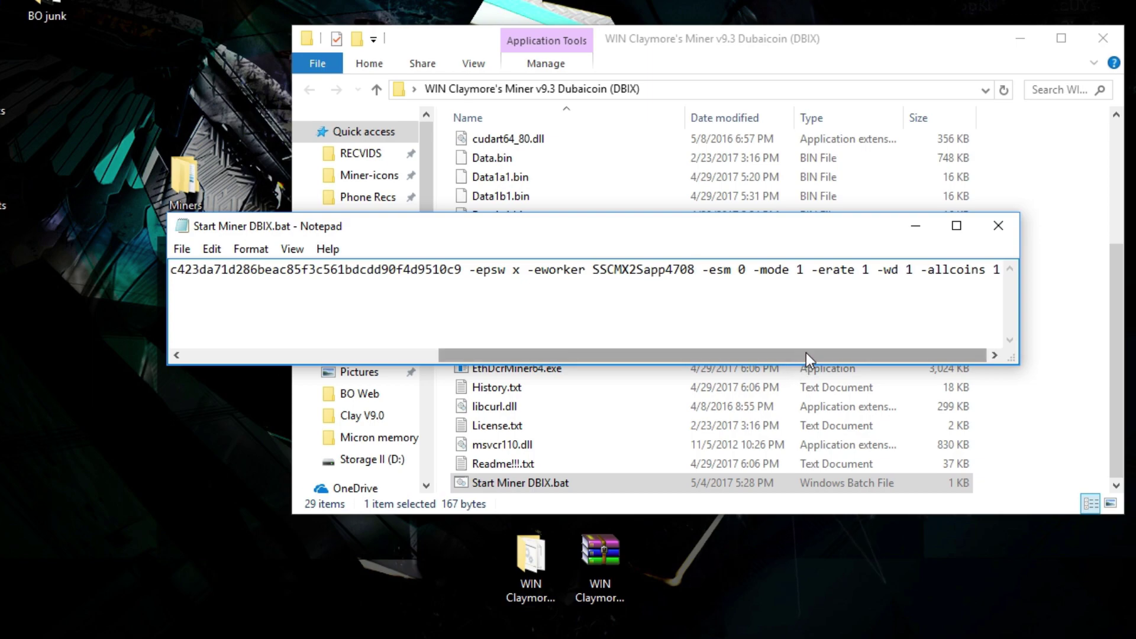
left_click_drag(806, 352, 544, 356)
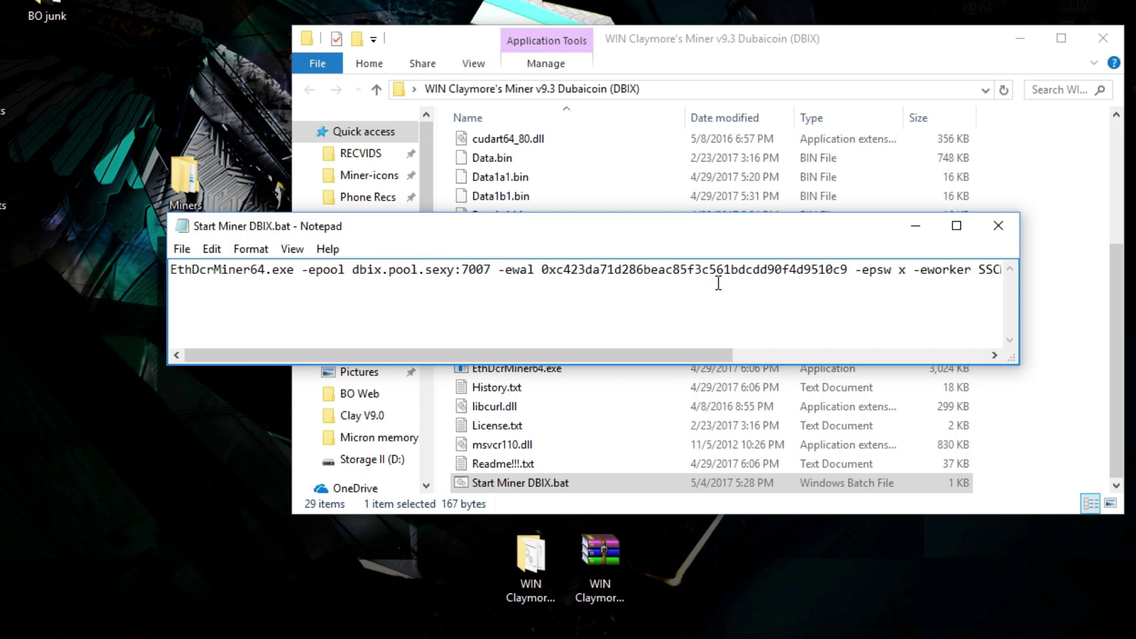
left_click_drag(683, 354, 765, 354)
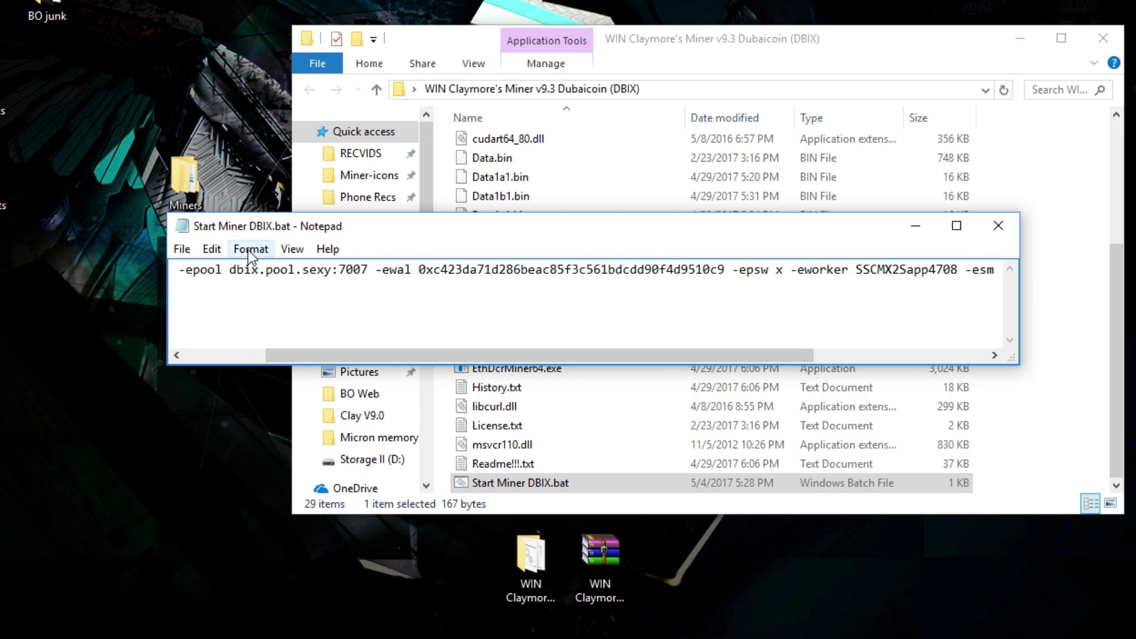
Save Start Miner DBIX.bat and close Notepad.
left_click(183, 249)
left_click(204, 309)
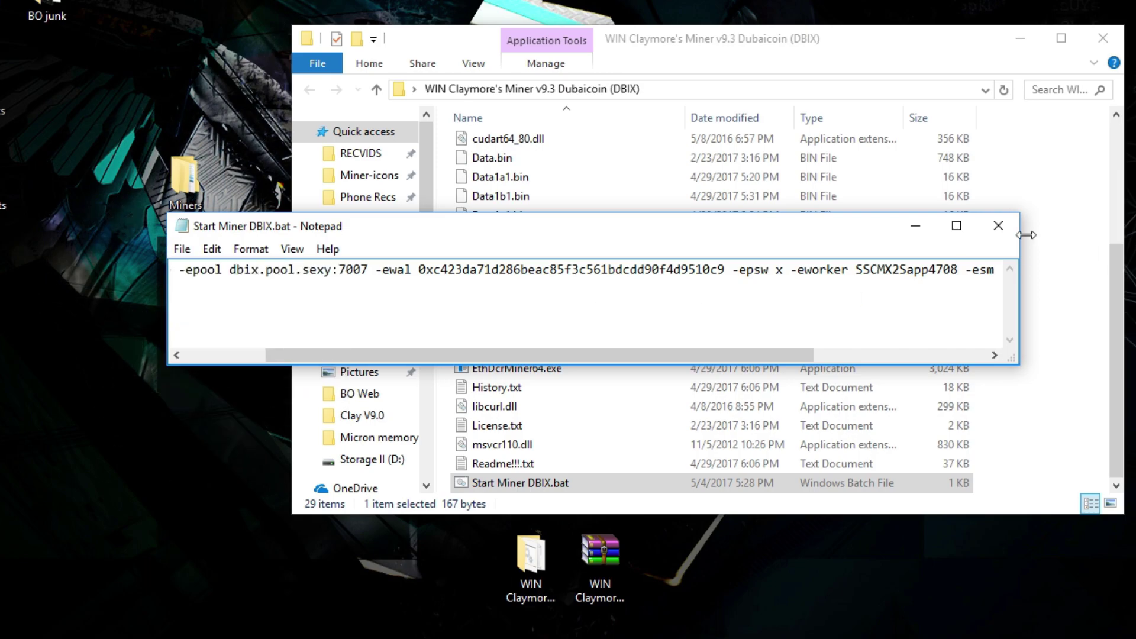
left_click(998, 225)
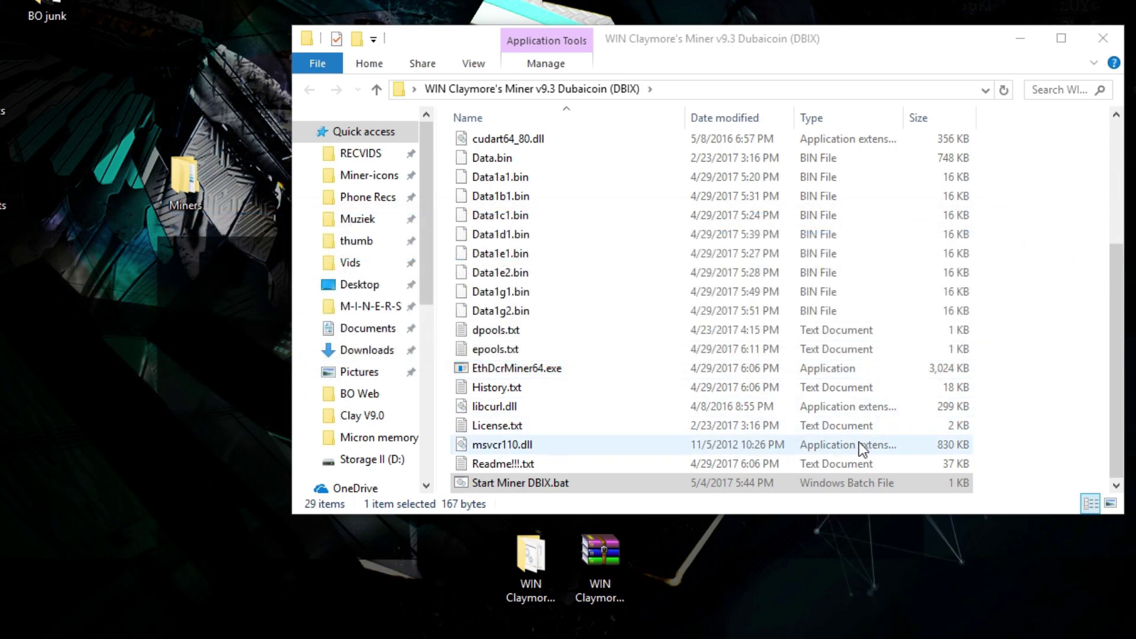
Run Start Miner DBIX.bat and allow ethdcrminer64.exe to communicate on private networks through Windows Firewall.
double_click(804, 480)
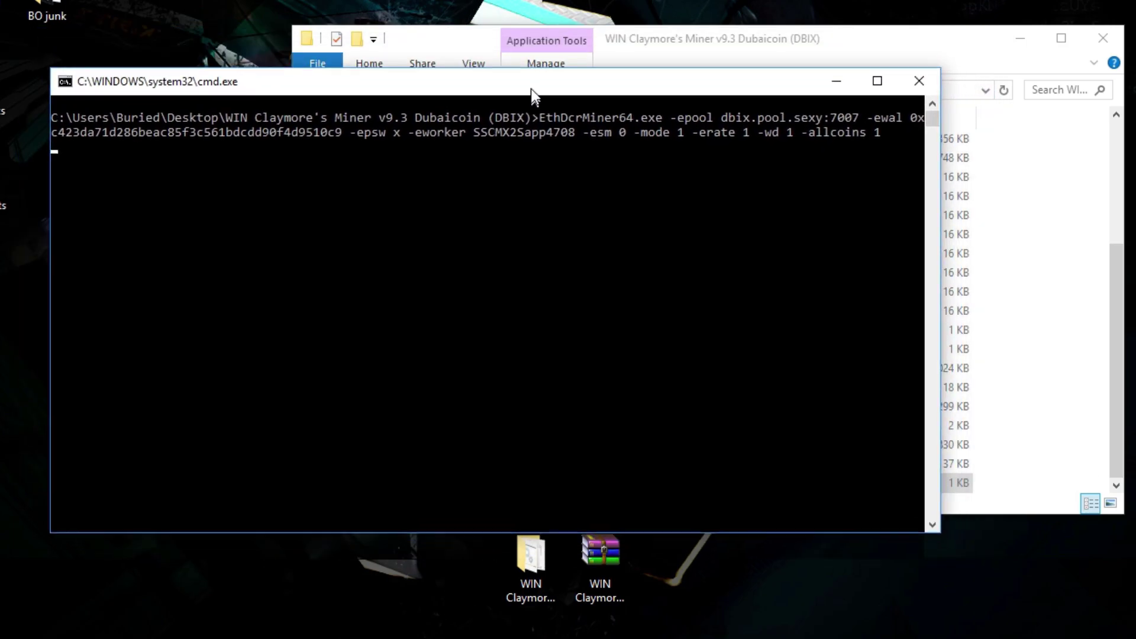
left_click(1016, 37)
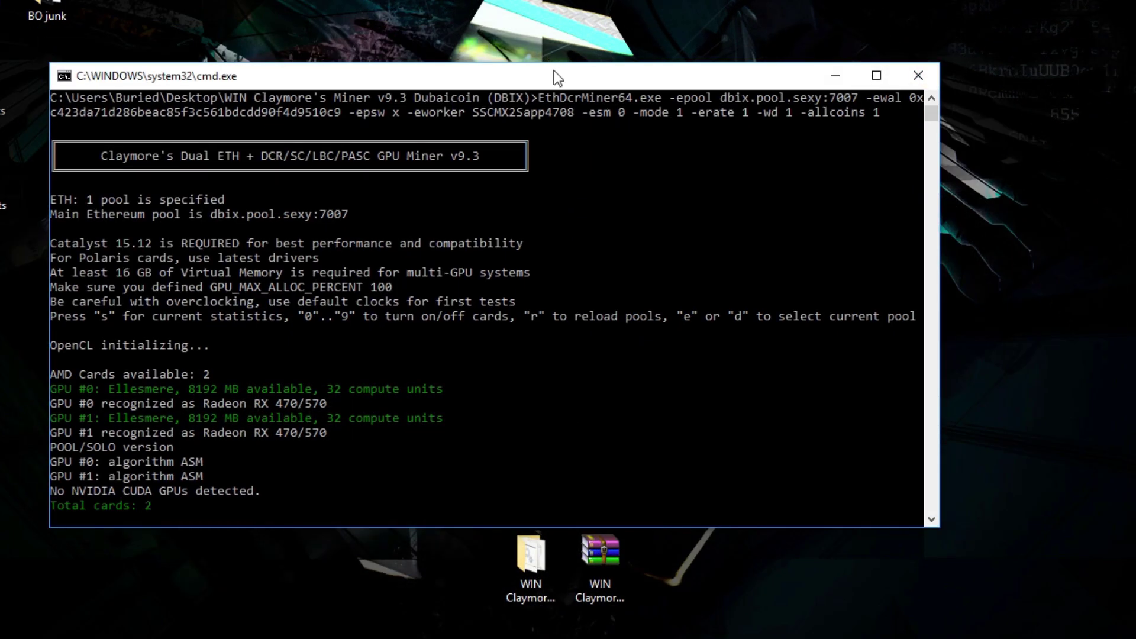
left_click_drag(553, 76, 659, 28)
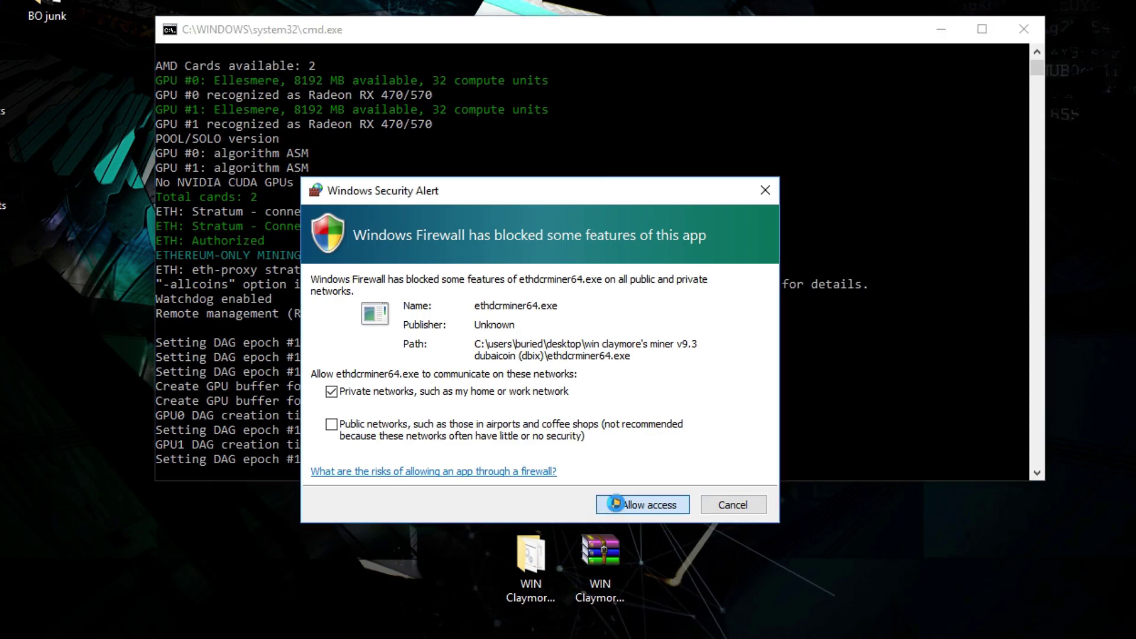
left_click(642, 505)
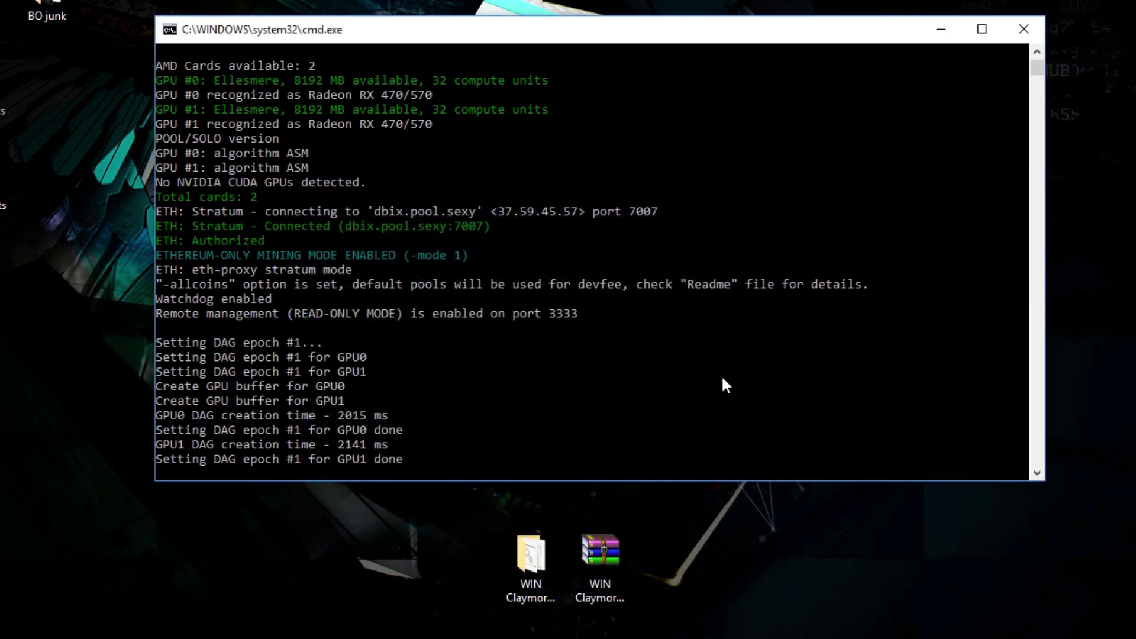